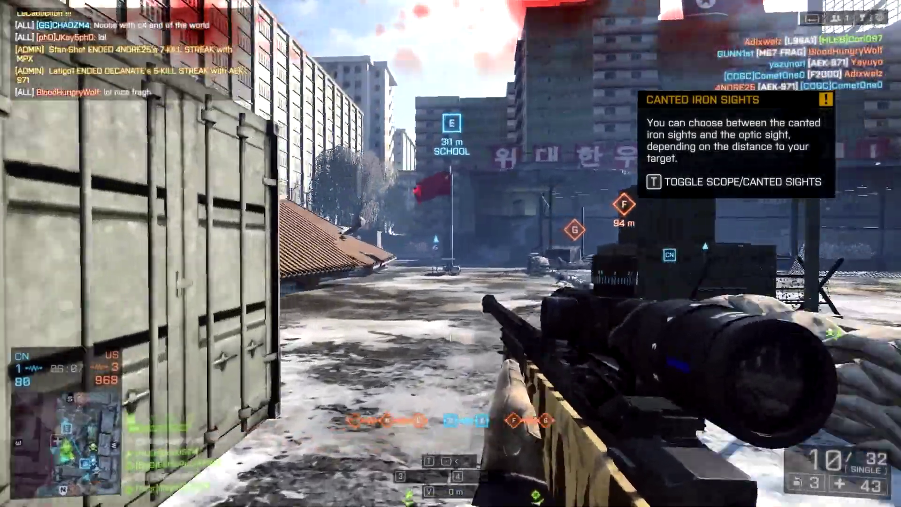
{"action": "left_click_drag", "start_coordinate": [451, 253], "coordinate": [211, 253]}
{"action": "key", "text": "w"}
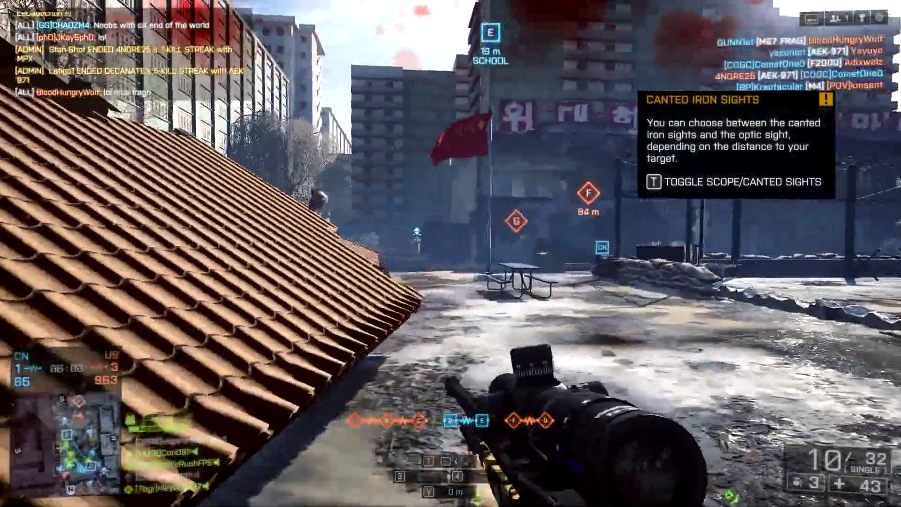
{"action": "right_click", "coordinate": [450, 253]}
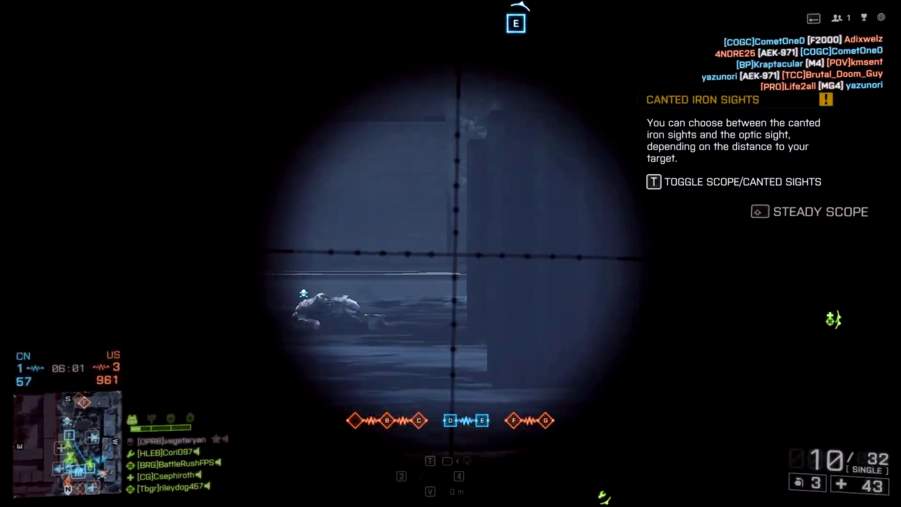
{"action": "right_click", "coordinate": [451, 254]}
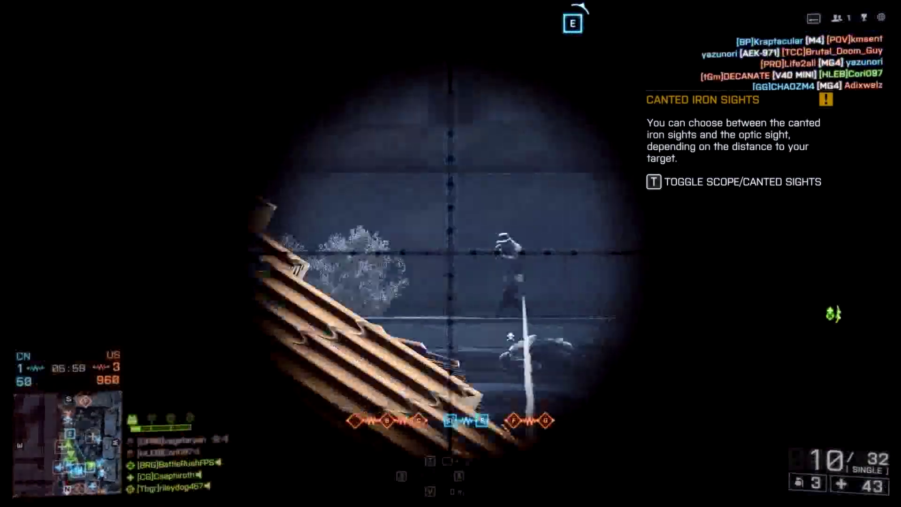